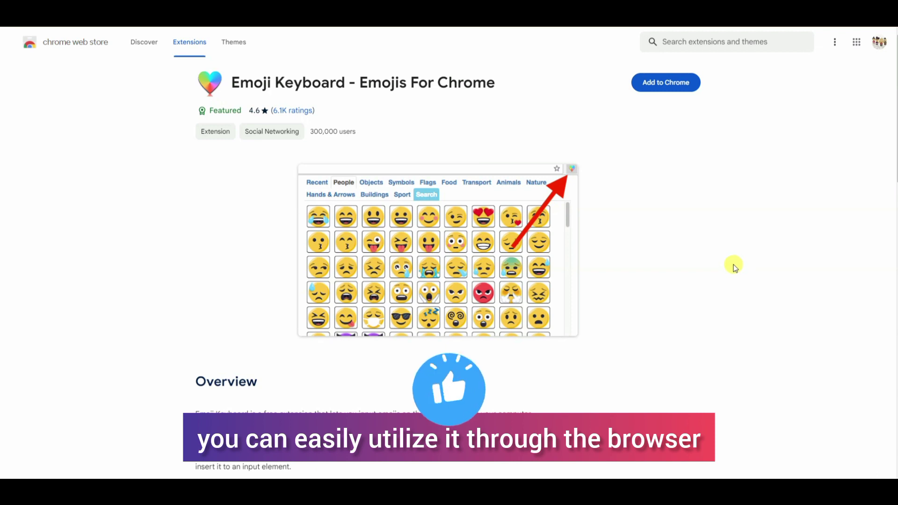
Install the Emoji Keyboard extension and pin it to the toolbar.
left_click(668, 83)
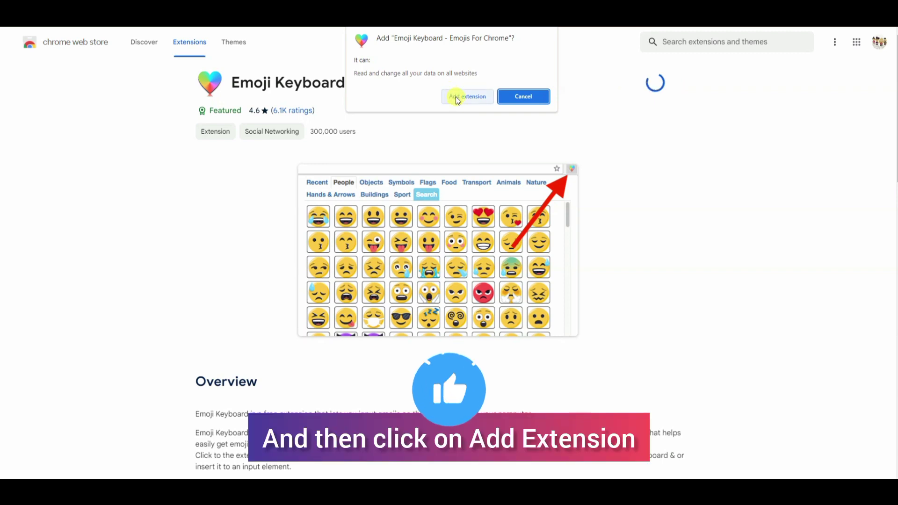
left_click(457, 98)
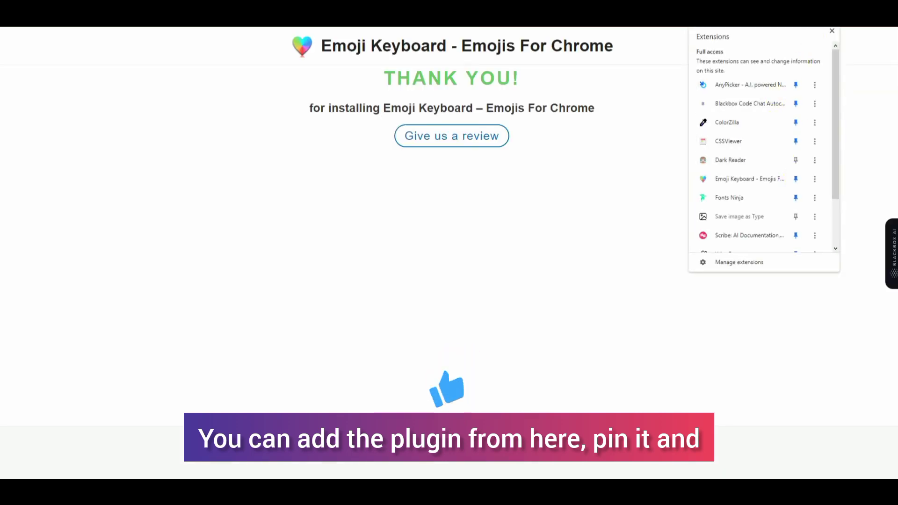
left_click(749, 179)
Open Emoji Keyboard, load the Google homepage, and focus its search box.
left_click(617, 106)
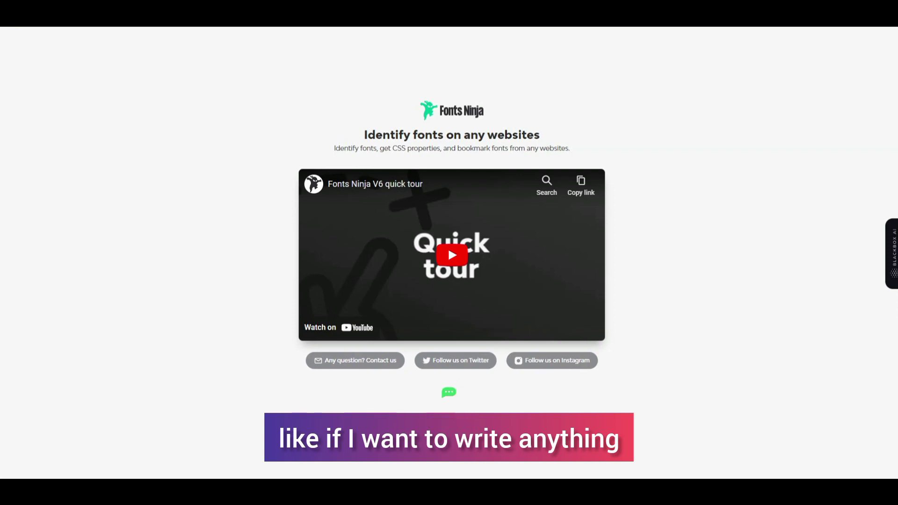
type("www.google.com")
key("Return")
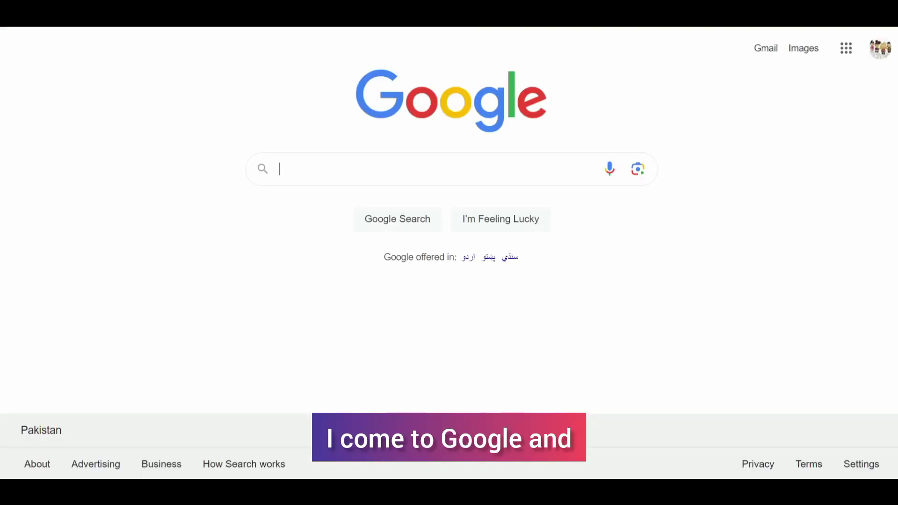
left_click(453, 162)
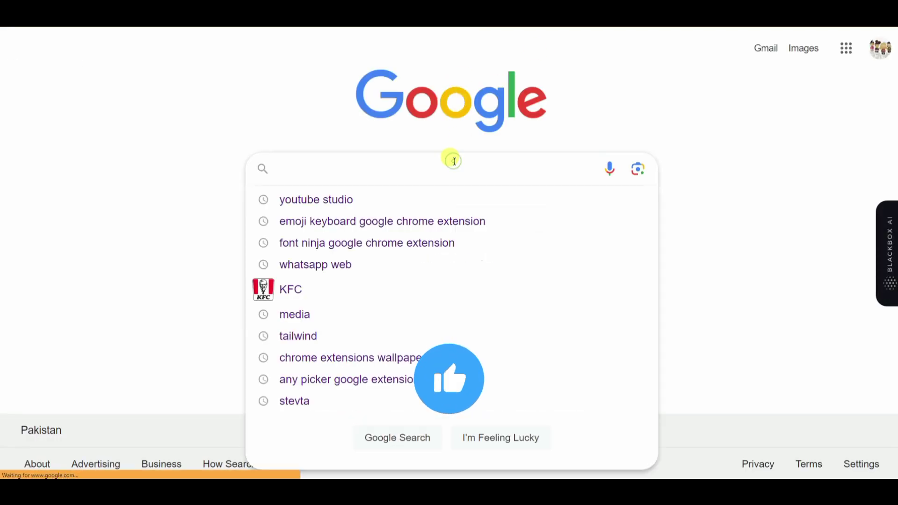
type("love")
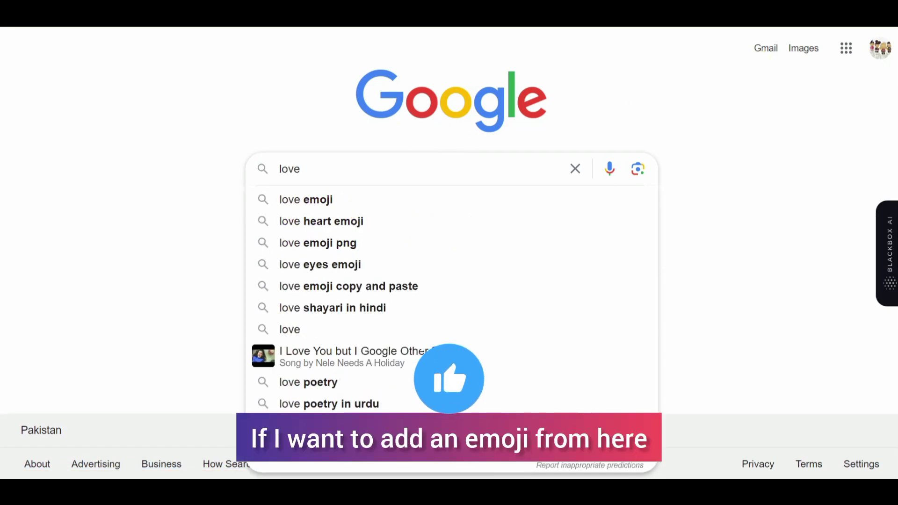
Add pouting, squinting tongue-out, confused, frowning and two grimacing faces after 'love', then close the picker.
left_click(807, 26)
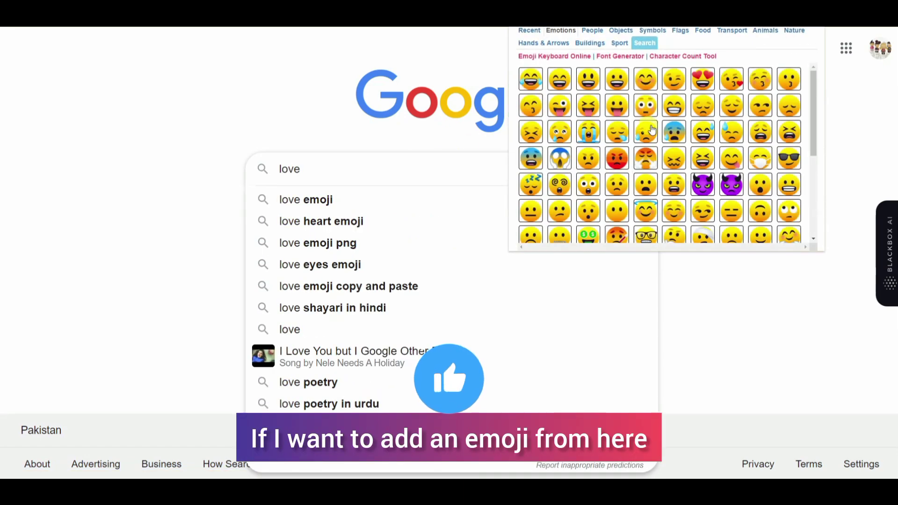
left_click(687, 202)
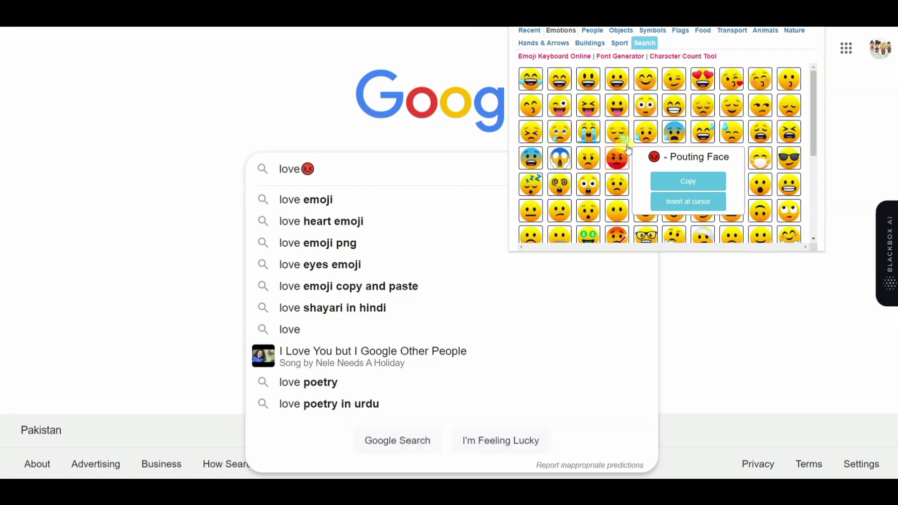
left_click(587, 105)
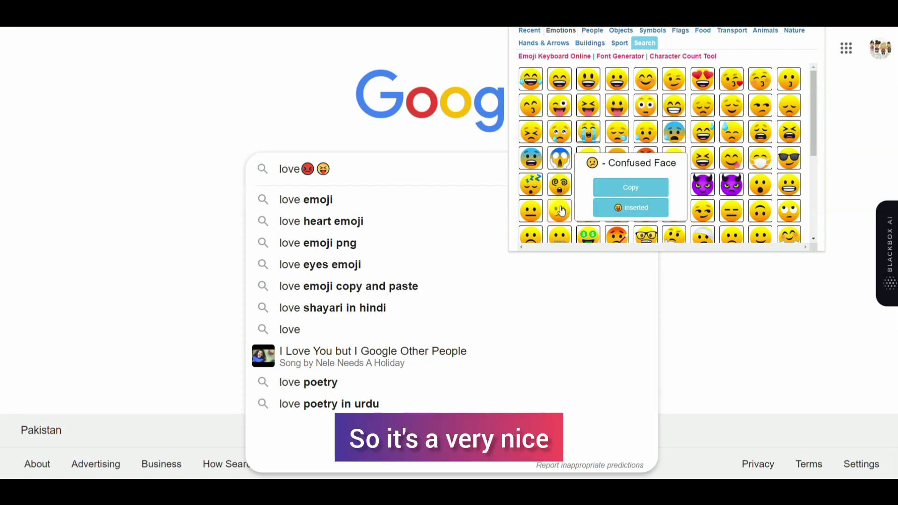
left_click(559, 210)
left_click(617, 237)
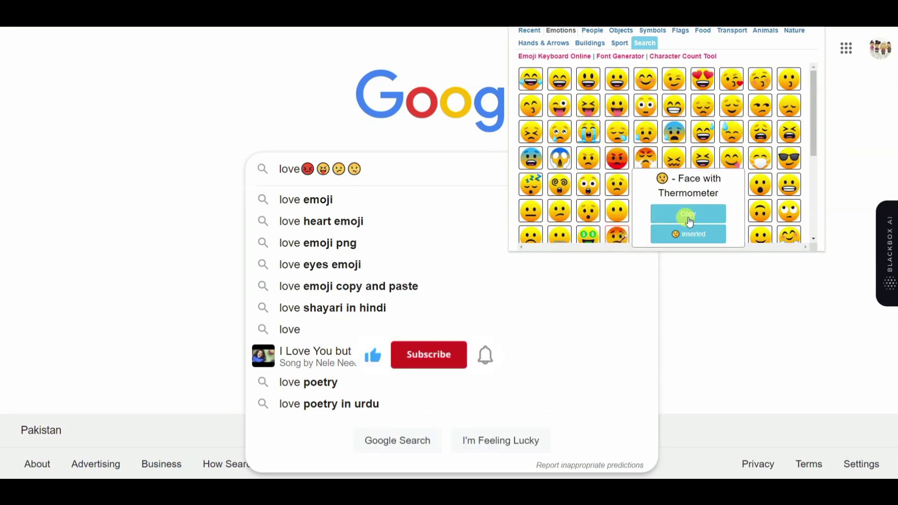
left_click(789, 185)
left_click(789, 186)
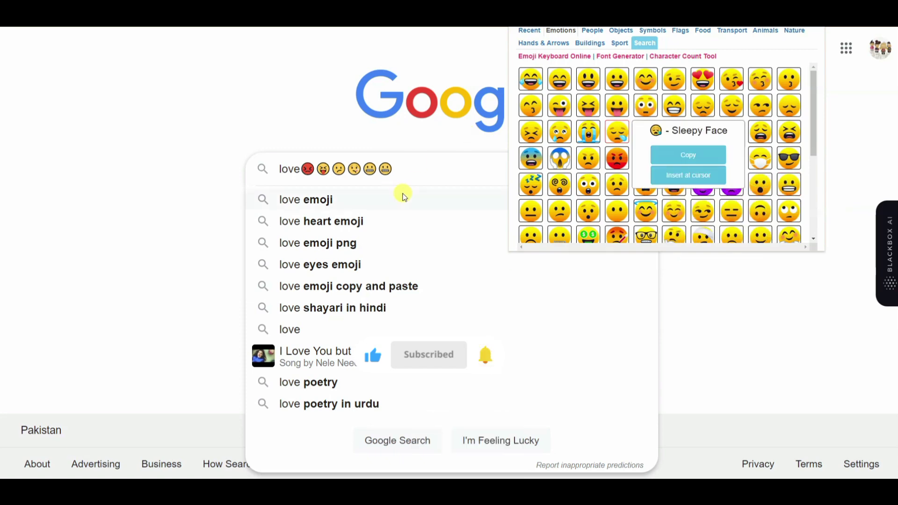
left_click(663, 295)
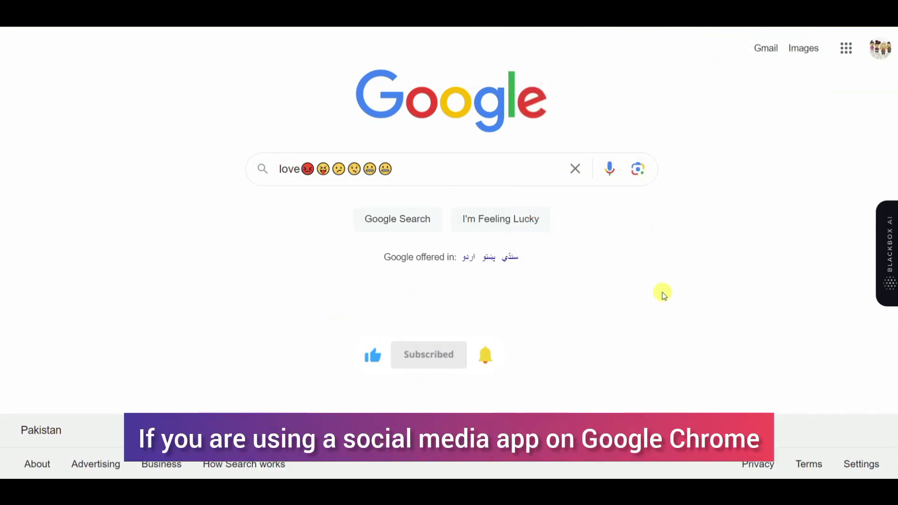